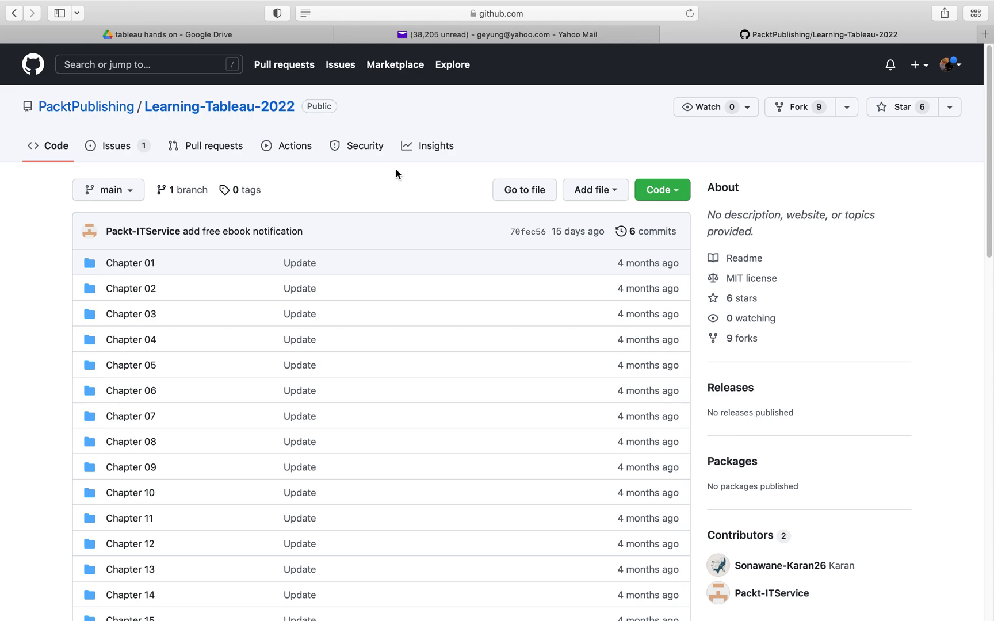
Step: View the repository's MIT LICENSE file, then return to the Learning-Tableau-2022 main page
{"action": "left_click", "coordinate": [503, 14]}
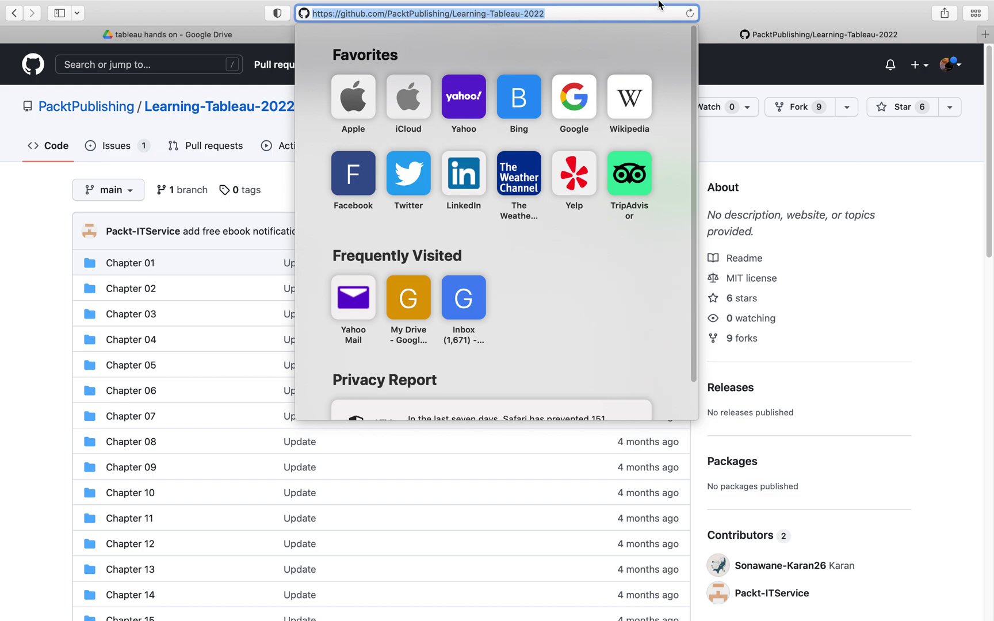
{"action": "key", "text": "BackSpace"}
{"action": "key", "text": "Escape"}
{"action": "key", "text": "Escape"}
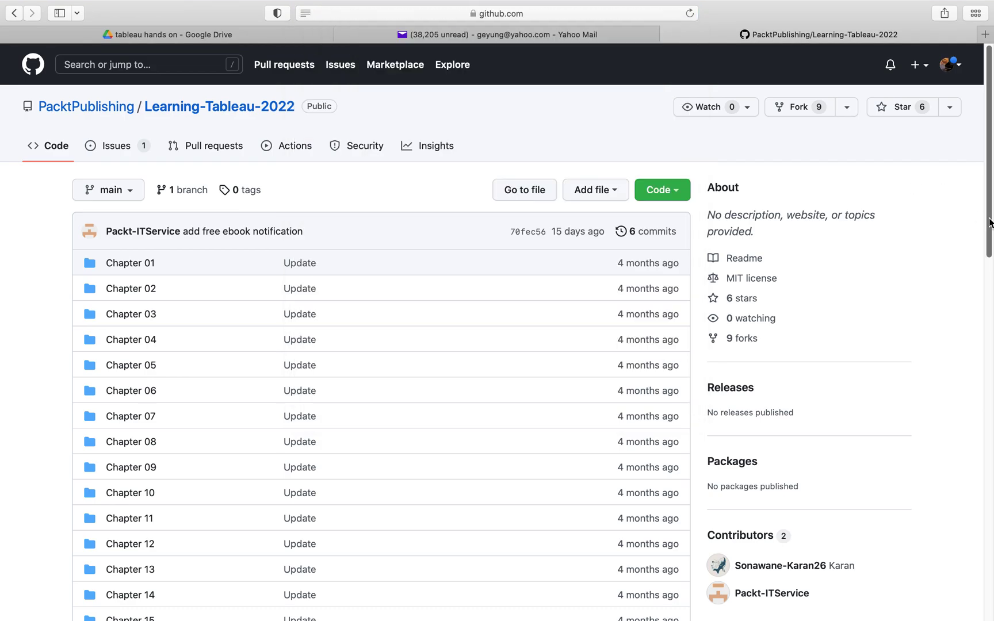
{"action": "left_click_drag", "start_coordinate": [988, 218], "coordinate": [989, 388]}
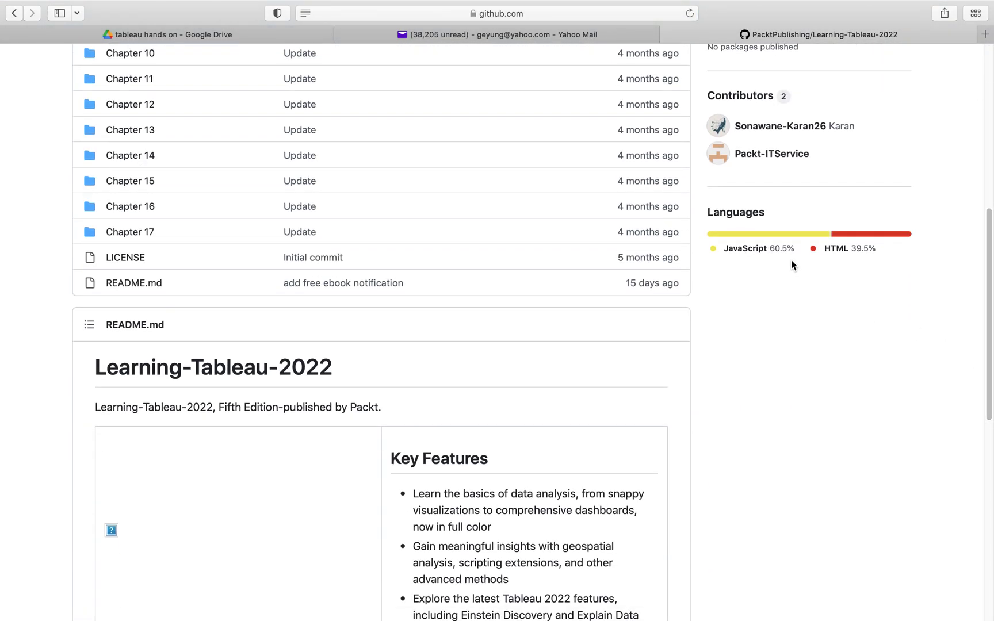
{"action": "left_click", "coordinate": [125, 260]}
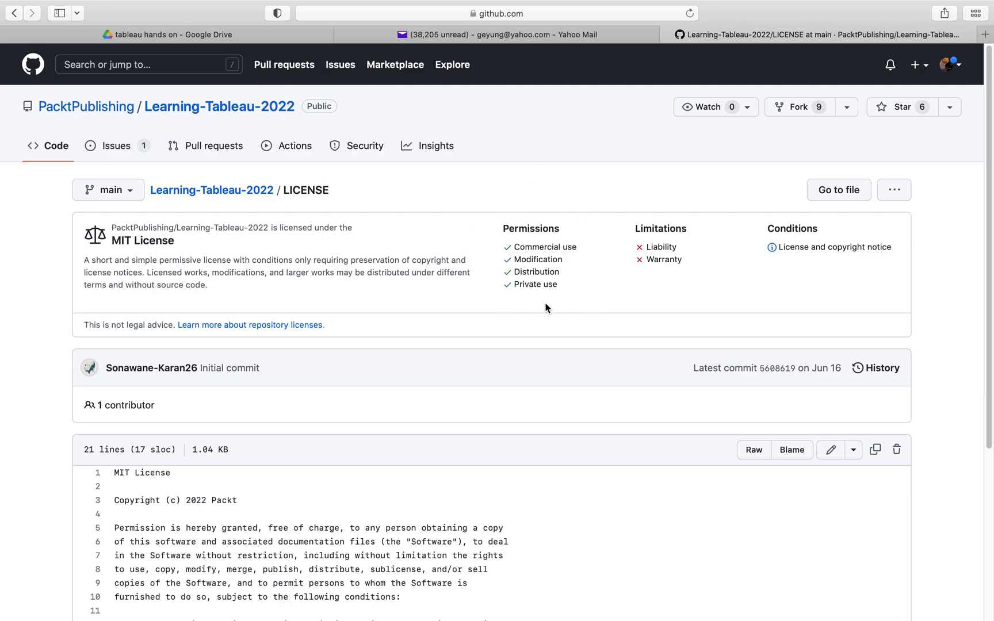
{"action": "left_click", "coordinate": [230, 111]}
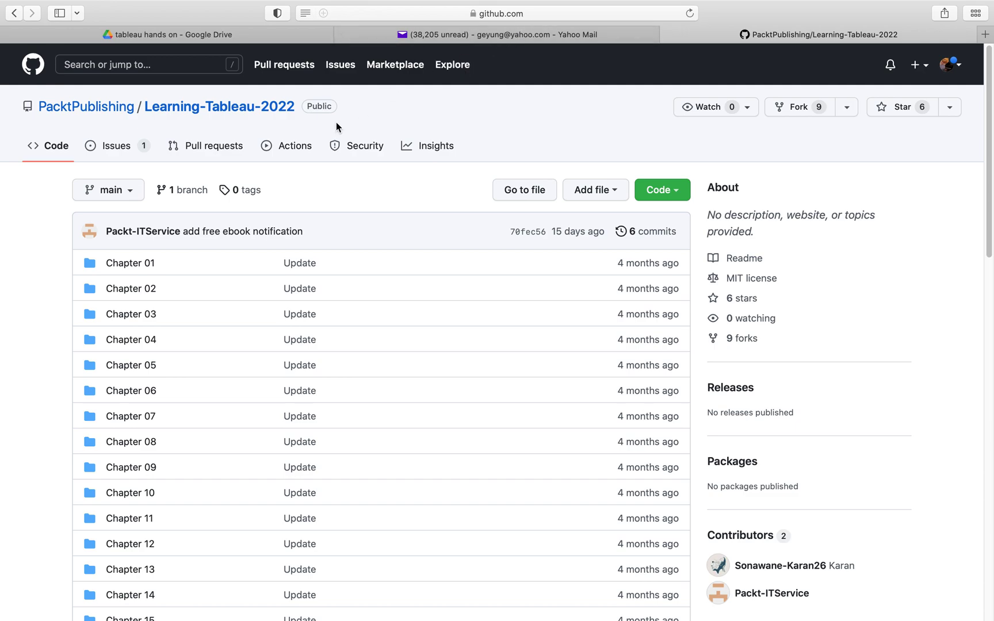
Step: Open the Chapter 03 folder listing the hospital CSVs, then switch to Tableau Desktop
{"action": "left_click", "coordinate": [125, 315]}
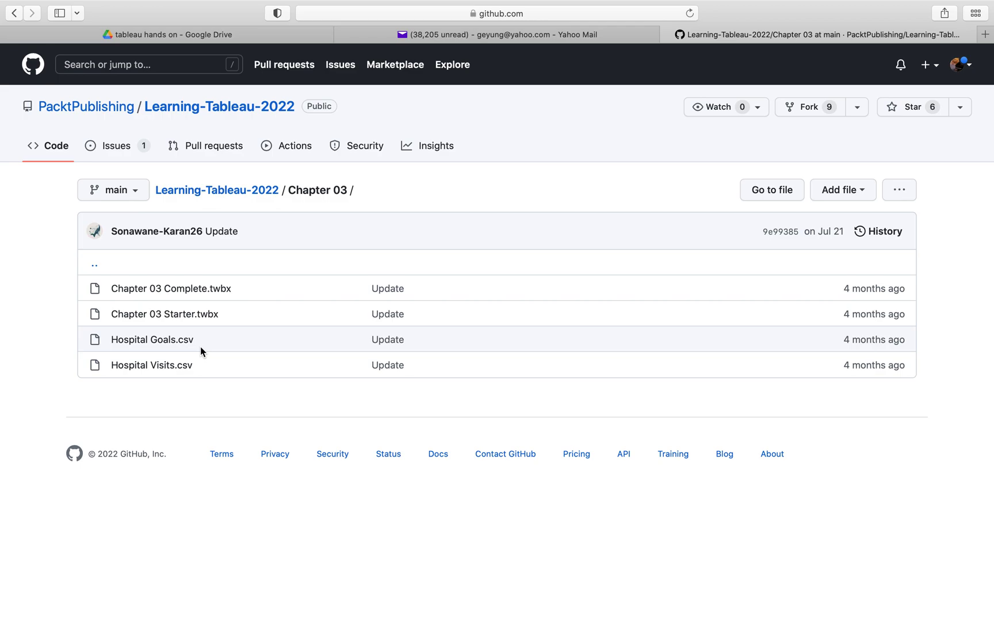
{"action": "key", "text": "super+Tab"}
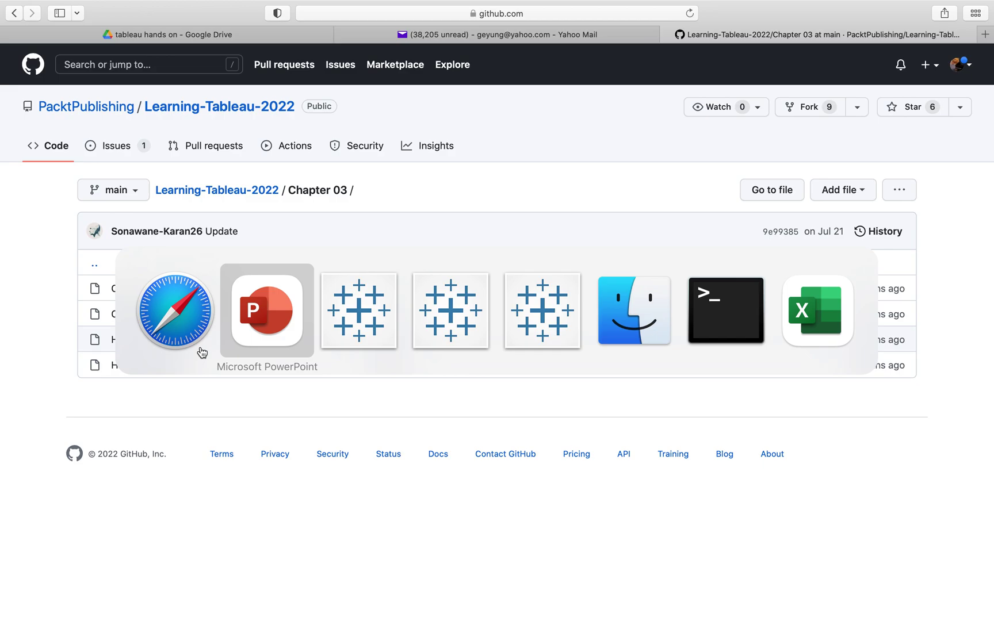
{"action": "key", "text": "super+Tab"}
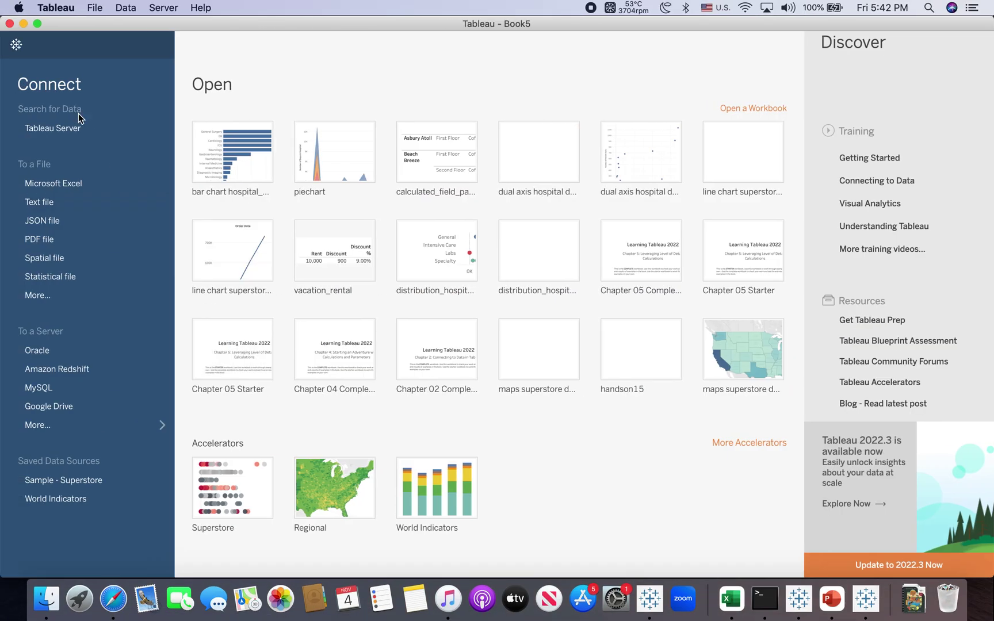
Step: Create a new blank workbook, Book10, from the File menu
{"action": "left_click", "coordinate": [95, 9]}
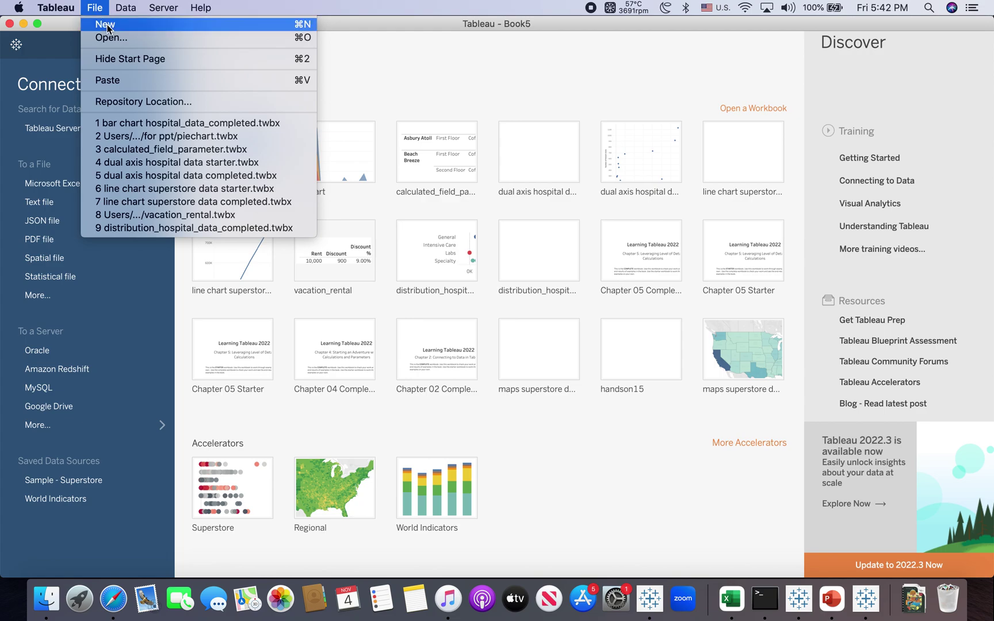
{"action": "left_click", "coordinate": [107, 27]}
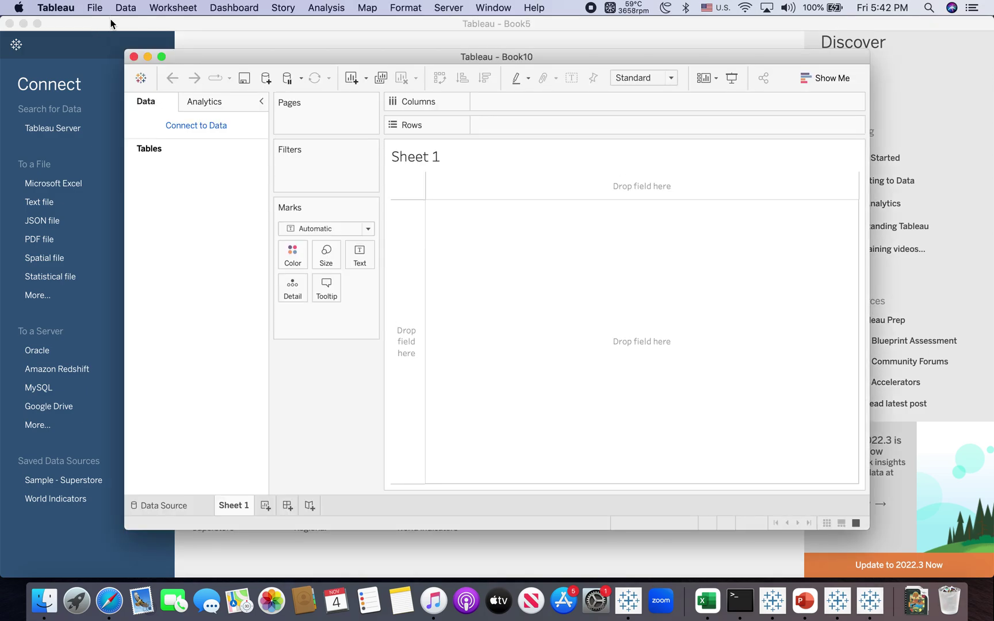
{"action": "left_click", "coordinate": [202, 127]}
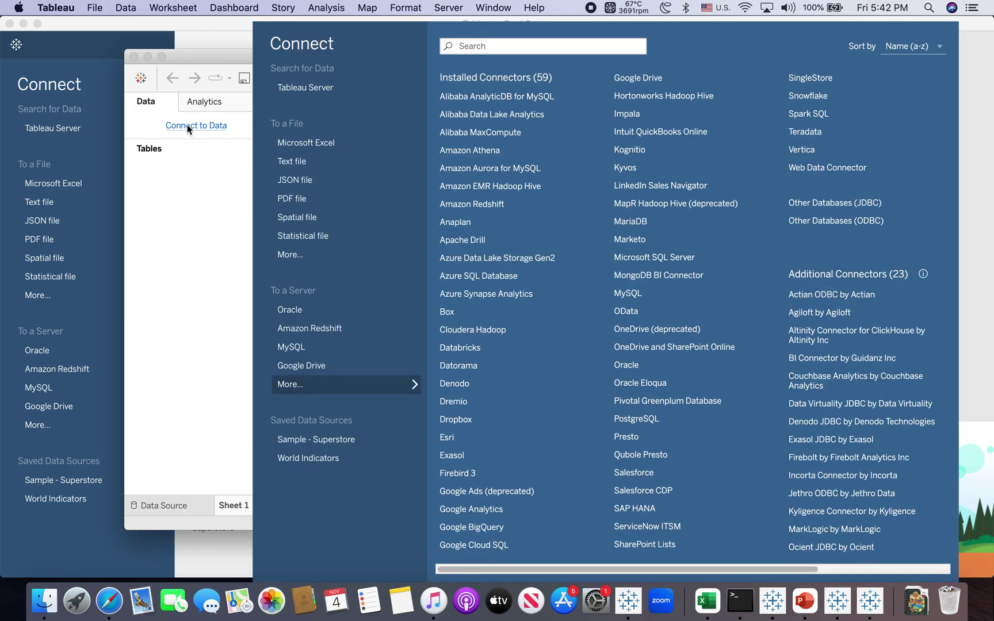
Step: Connect the workbook to the Hospital Visits.csv text file
{"action": "left_click", "coordinate": [304, 161]}
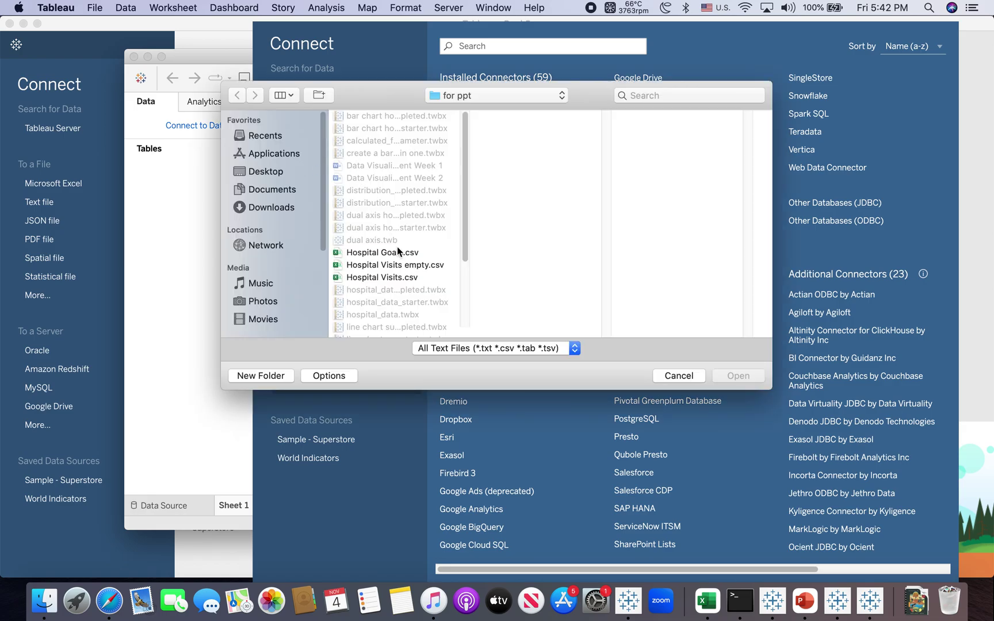
{"action": "left_click", "coordinate": [374, 278]}
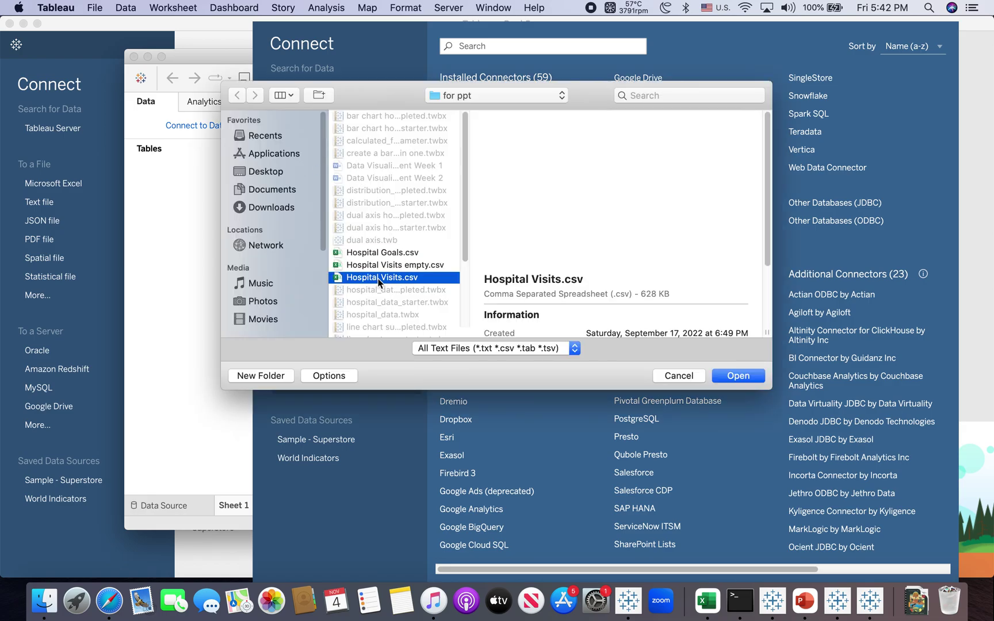
{"action": "left_click", "coordinate": [728, 379]}
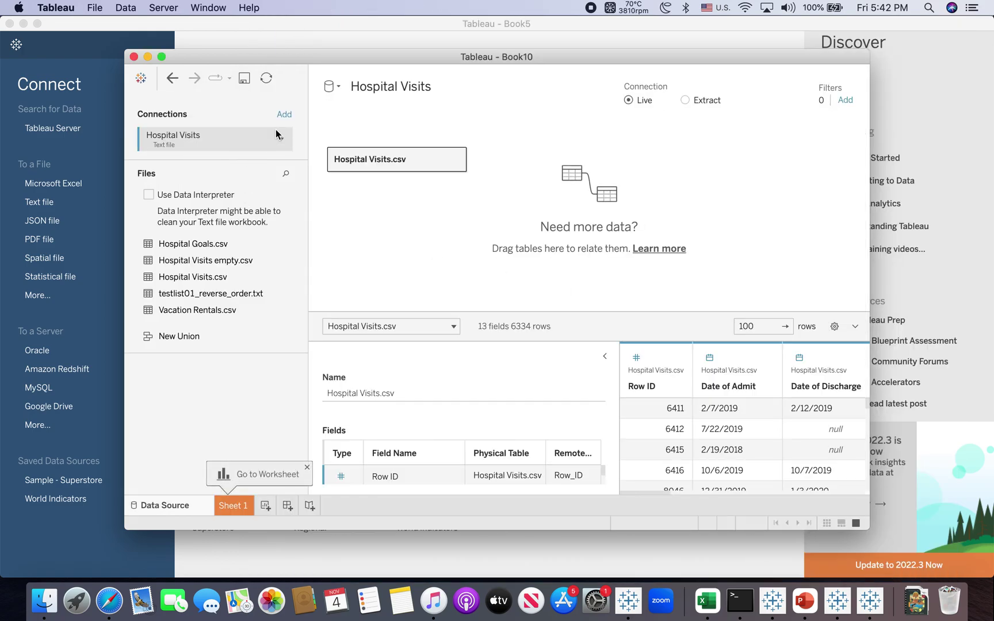
Step: Add Hospital Goals.csv as a second text-file connection
{"action": "left_click", "coordinate": [284, 114]}
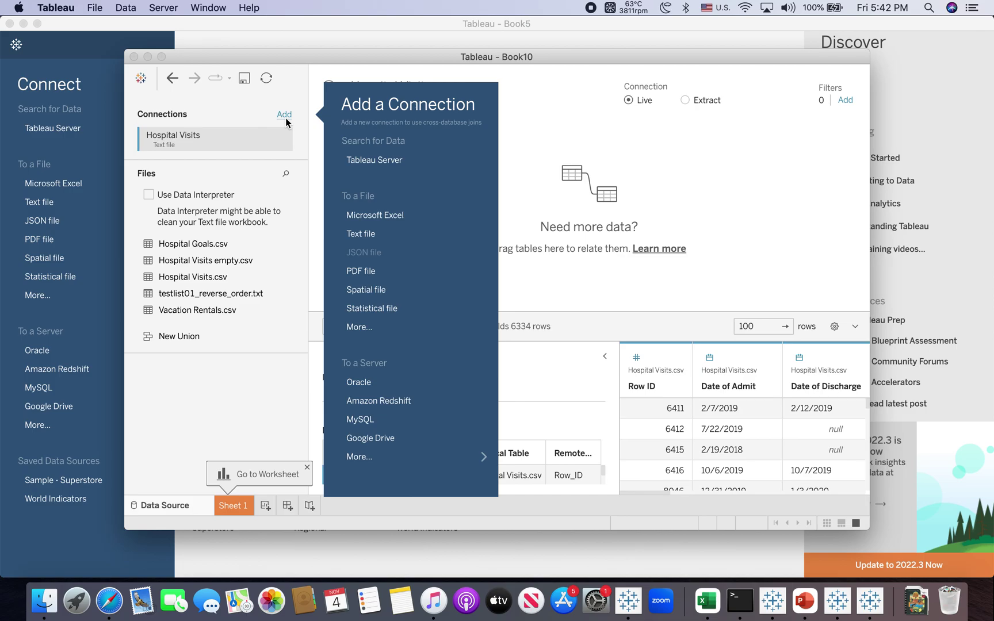
{"action": "left_click", "coordinate": [366, 236]}
{"action": "left_click", "coordinate": [370, 252]}
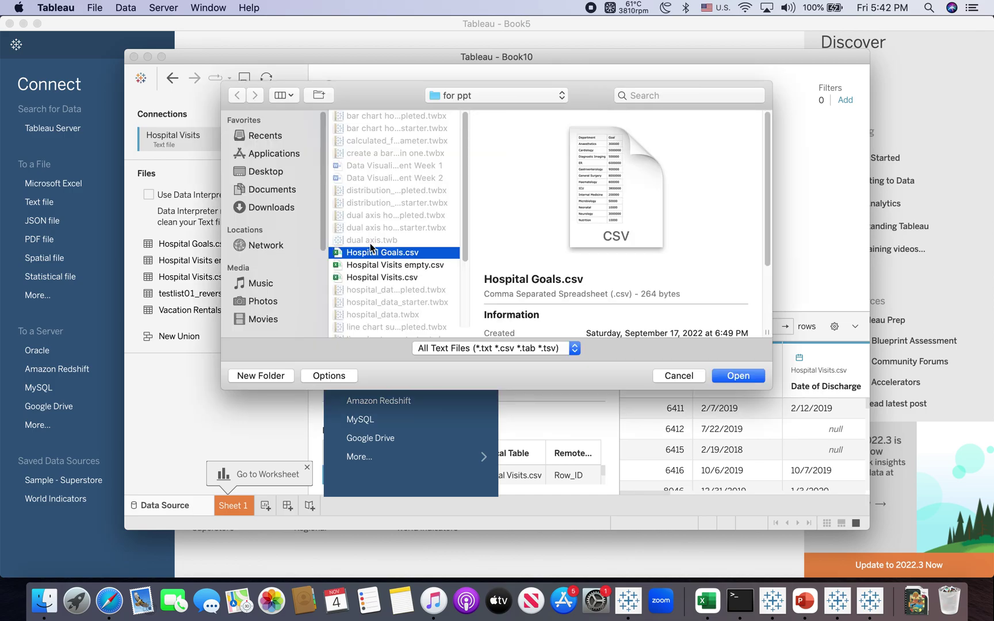
{"action": "left_click", "coordinate": [739, 375]}
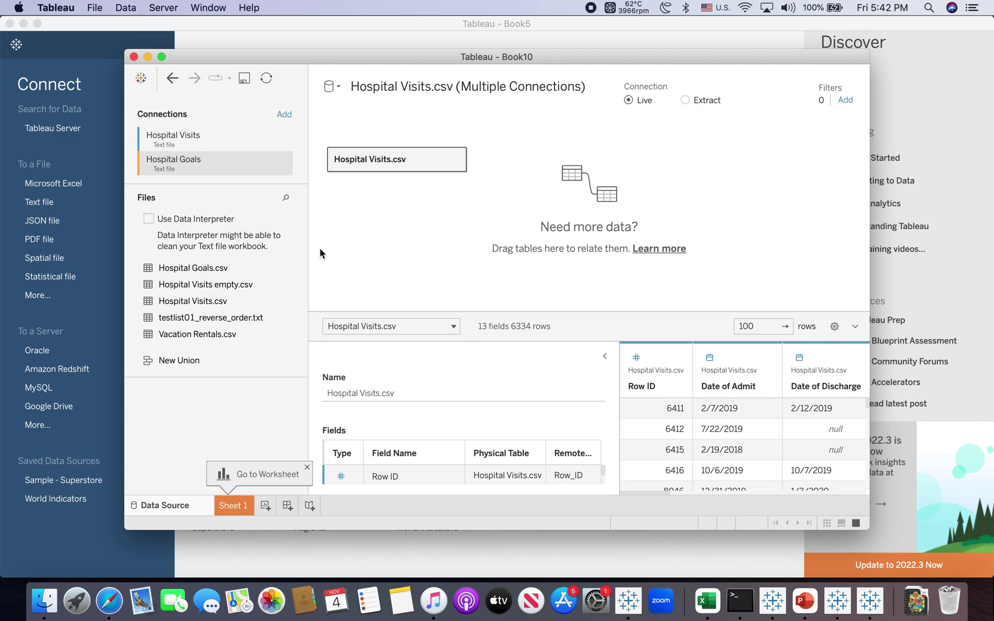
Step: Relate Hospital Goals.csv to Hospital Visits.csv on Department and go to Sheet 1
{"action": "left_click", "coordinate": [194, 271]}
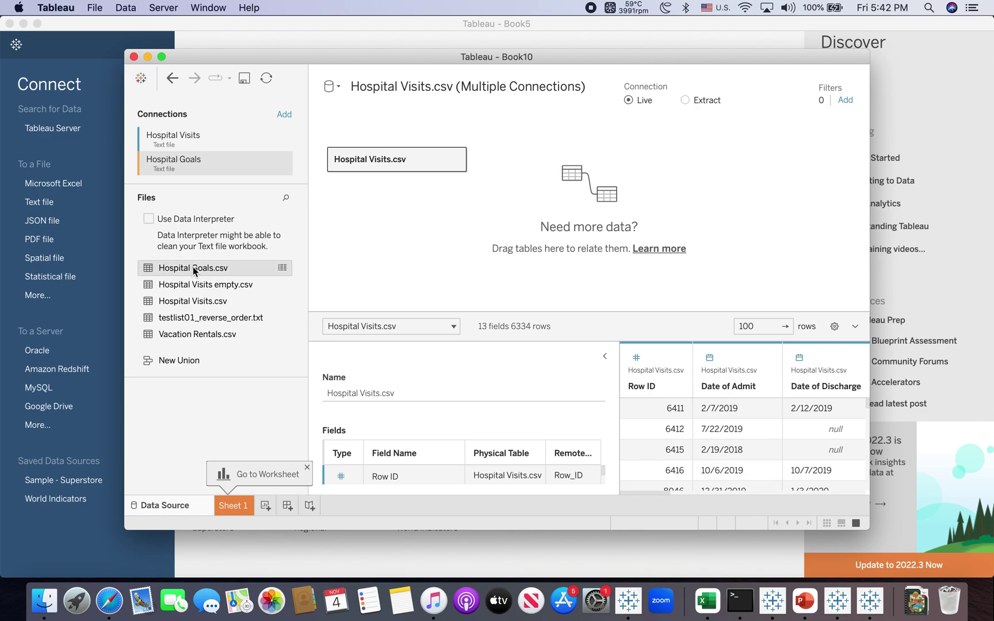
{"action": "double_click", "coordinate": [194, 269]}
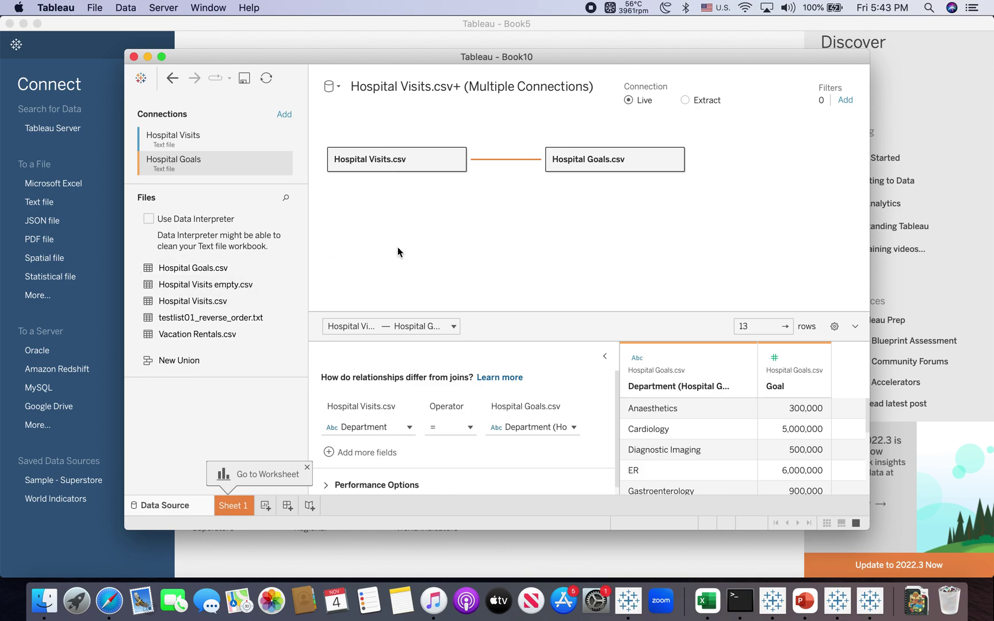
{"action": "left_click", "coordinate": [230, 506]}
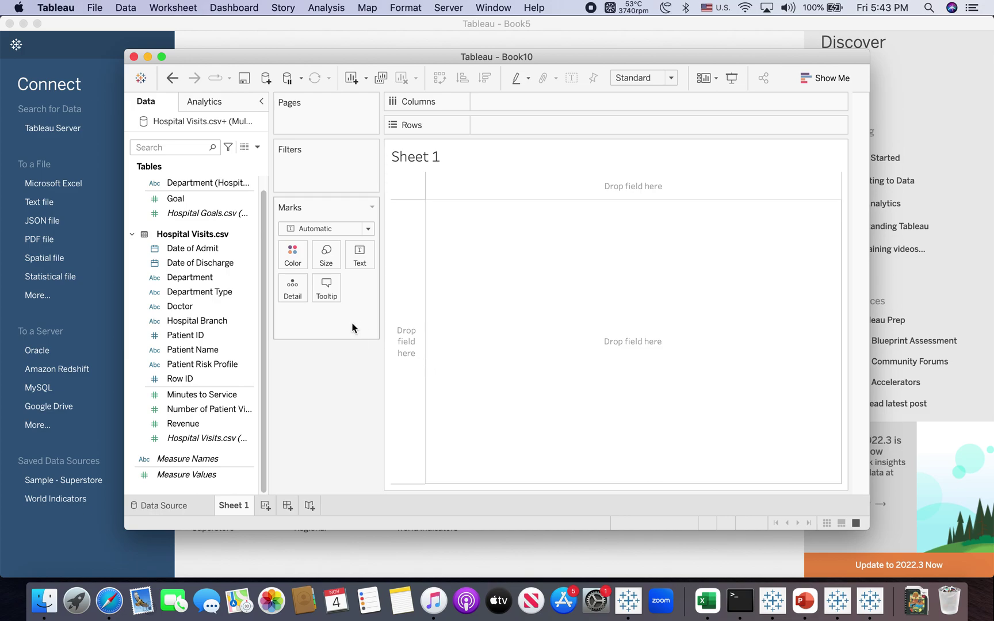
Step: Put Hospital Branch on Rows and SUM(Revenue) on Columns for Central, East and South bars
{"action": "left_click", "coordinate": [227, 325]}
{"action": "left_click_drag", "start_coordinate": [228, 324], "coordinate": [545, 129]}
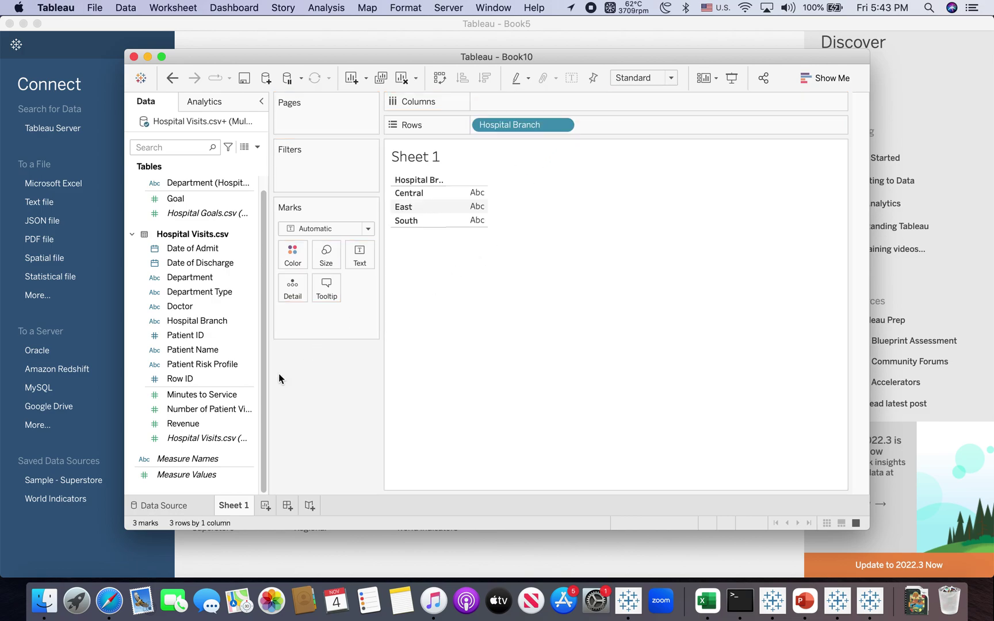
{"action": "left_click_drag", "start_coordinate": [200, 424], "coordinate": [516, 107]}
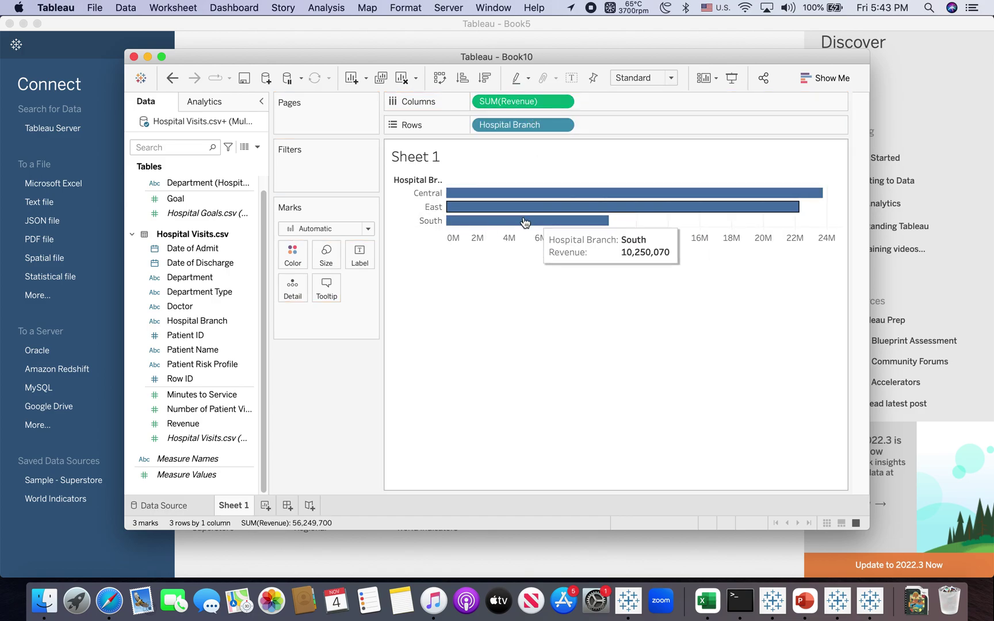
{"action": "left_click", "coordinate": [820, 78]}
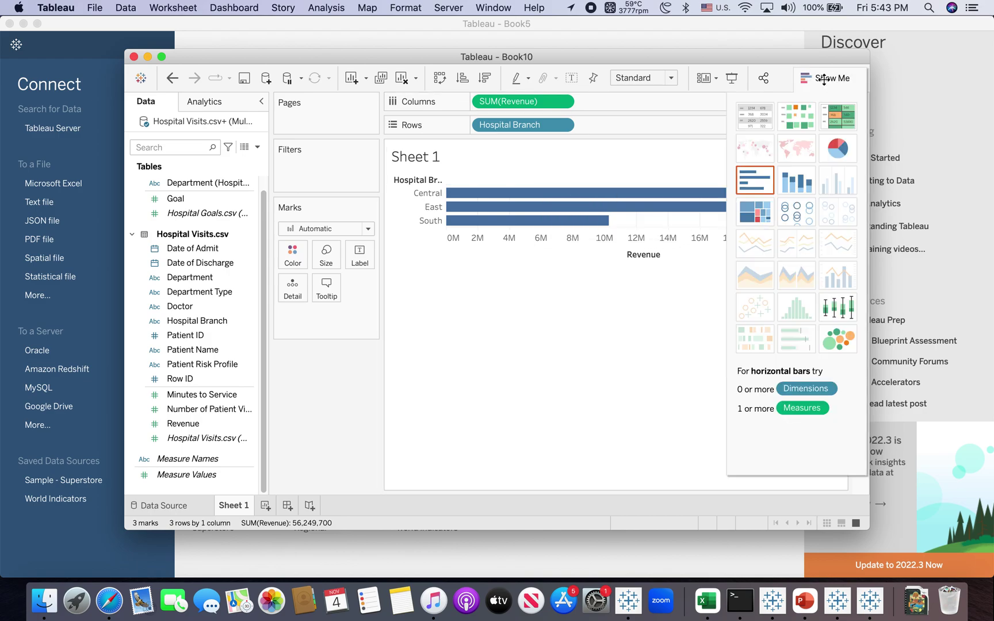
Step: Switch the revenue bars to a pie chart with one coloured slice per Hospital Branch
{"action": "left_click", "coordinate": [839, 148]}
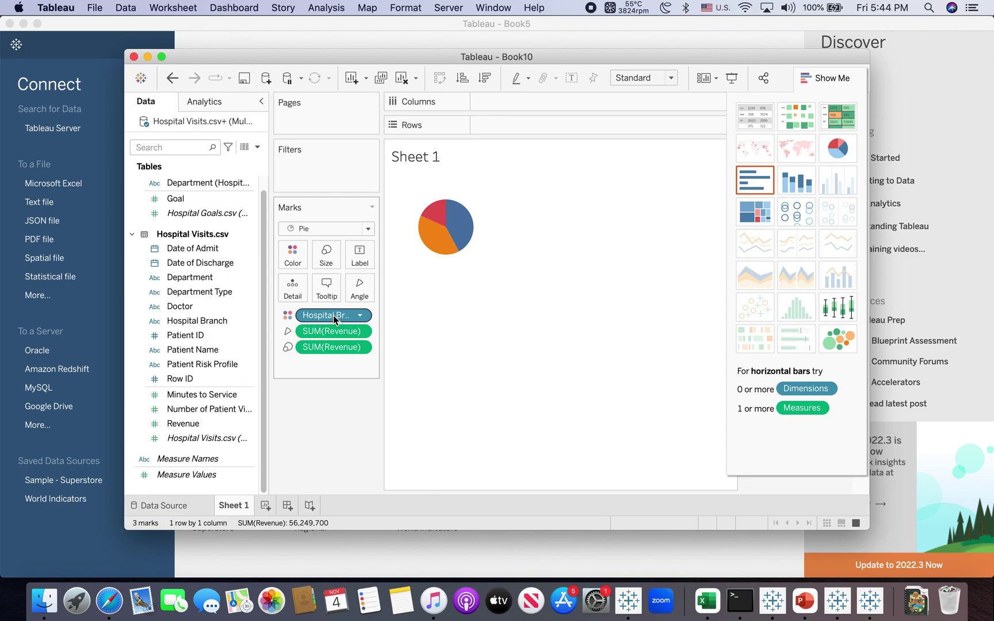
Step: Label slices with branch and revenue: Central 23,745,075, East 22,254,555, South 10,250,070
{"action": "left_click_drag", "start_coordinate": [334, 317], "coordinate": [365, 255]}
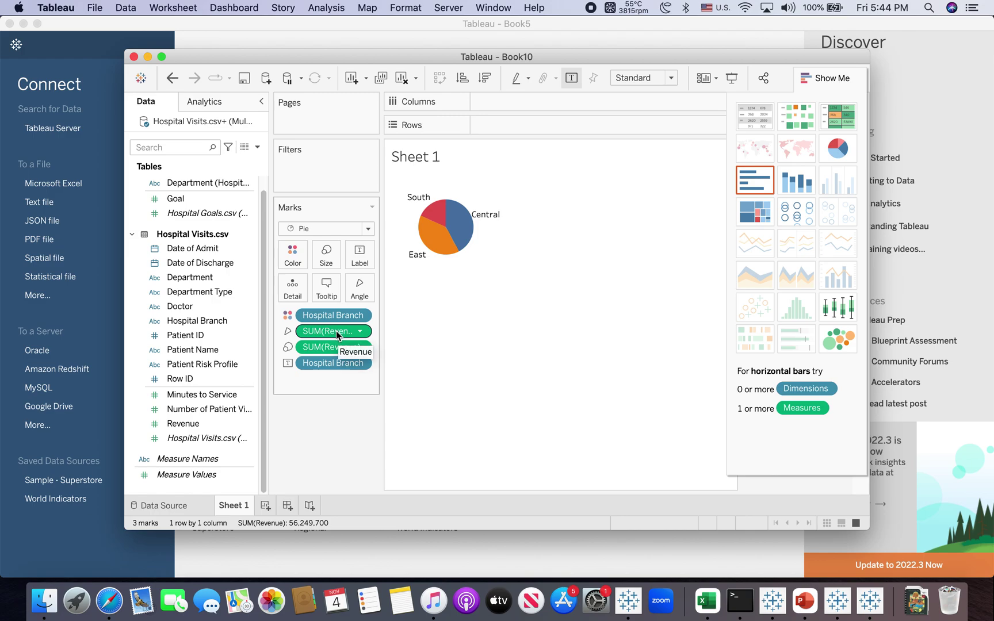
{"action": "left_click_drag", "start_coordinate": [336, 331], "coordinate": [366, 257]}
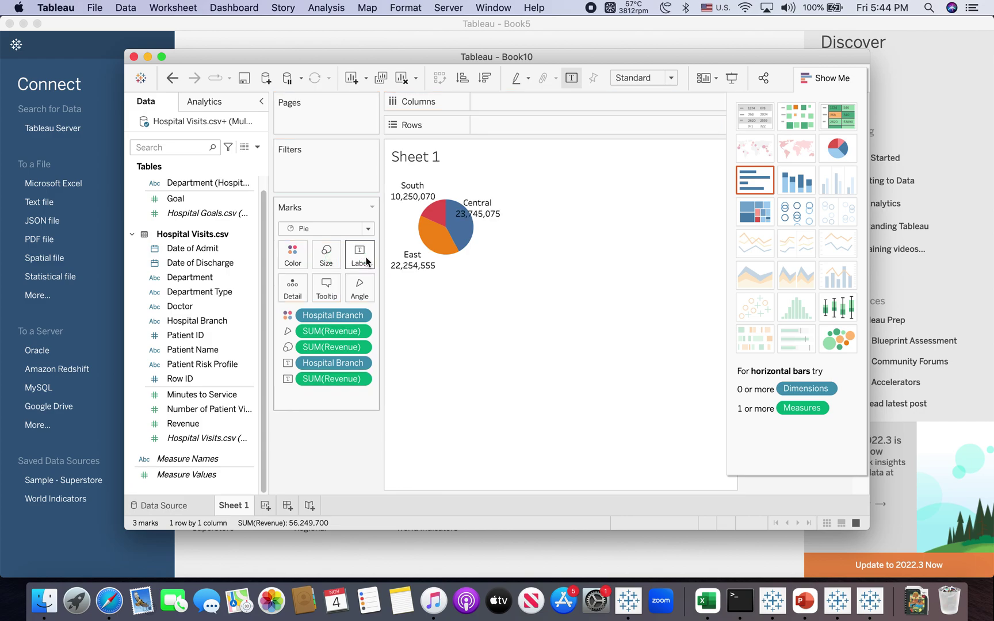
{"action": "mouse_move", "coordinate": [408, 200]}
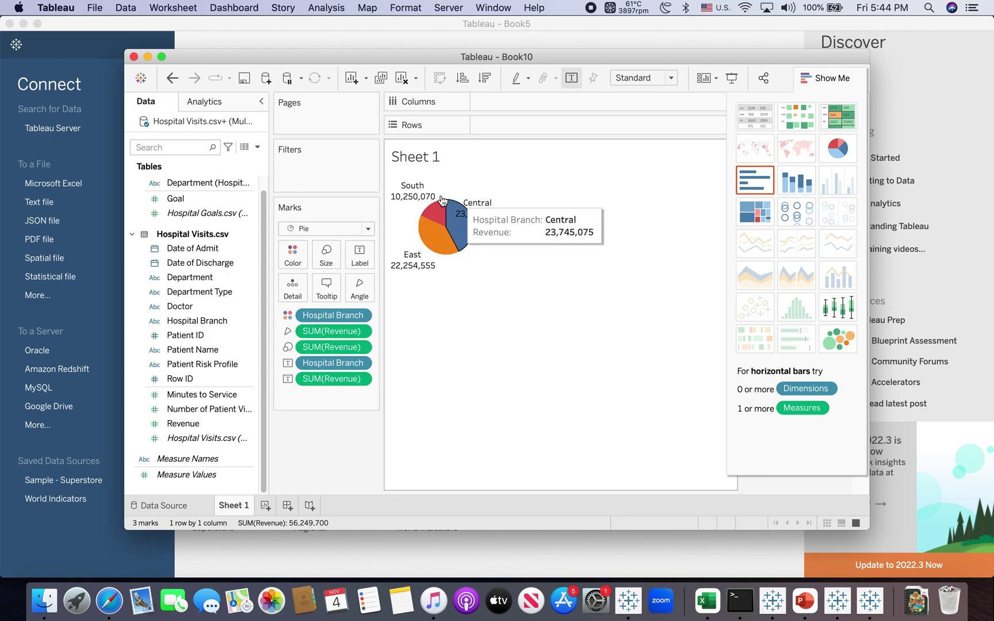
{"action": "mouse_move", "coordinate": [491, 226]}
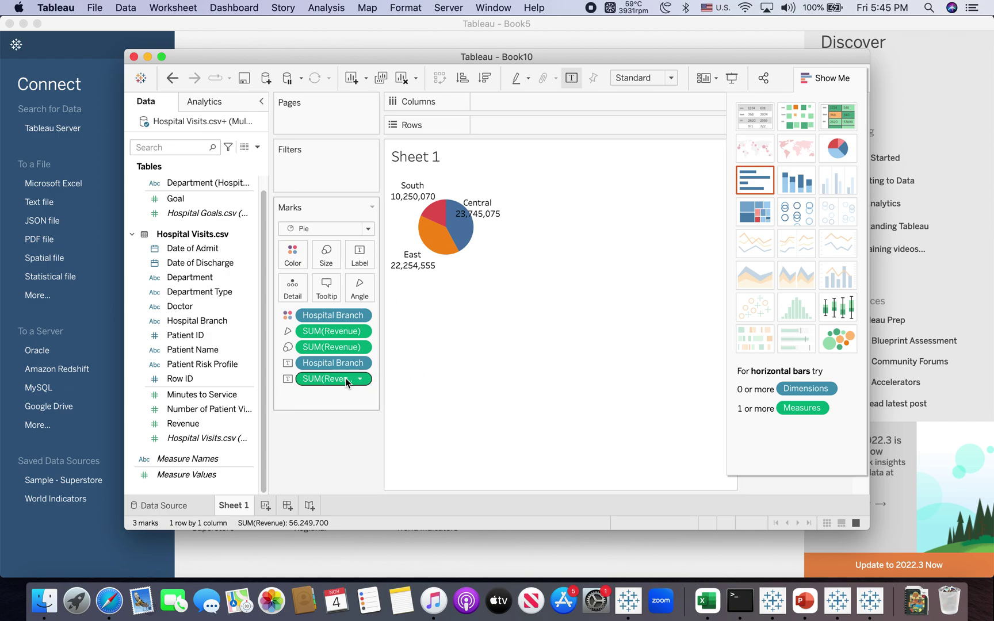
Step: Add Percent of Total revenue to the labels: Central 42.21%, East 39.56%, South 18.22%
{"action": "left_click_drag", "start_coordinate": [346, 382], "coordinate": [307, 291]}
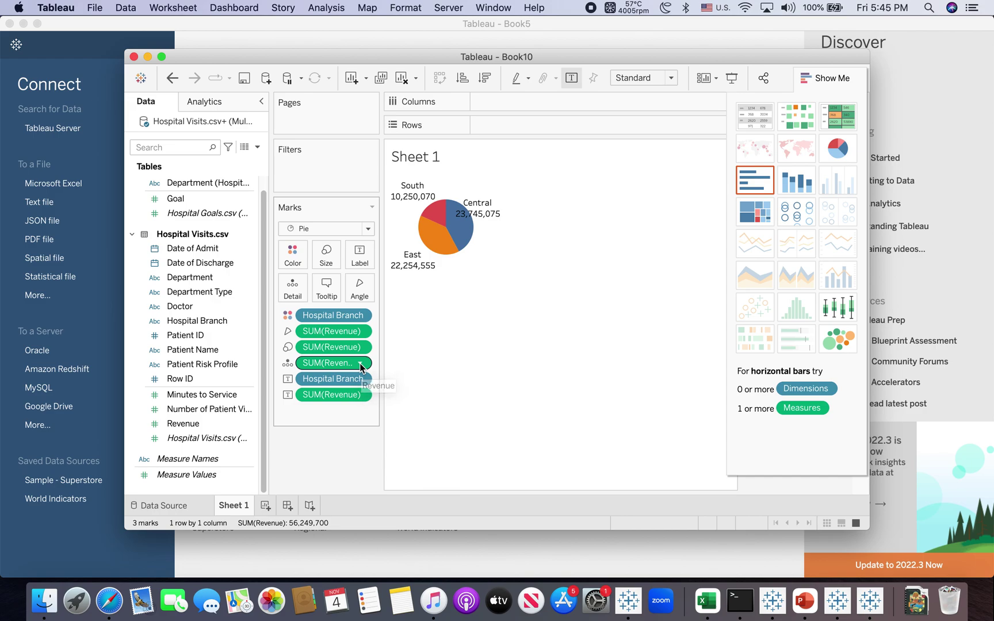
{"action": "left_click", "coordinate": [360, 365]}
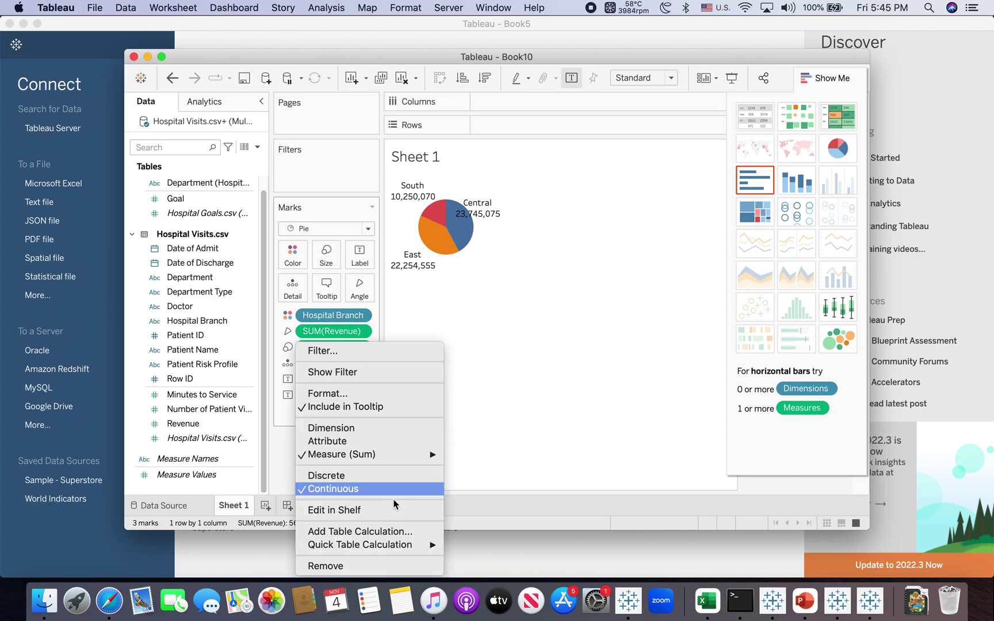
{"action": "mouse_move", "coordinate": [408, 545]}
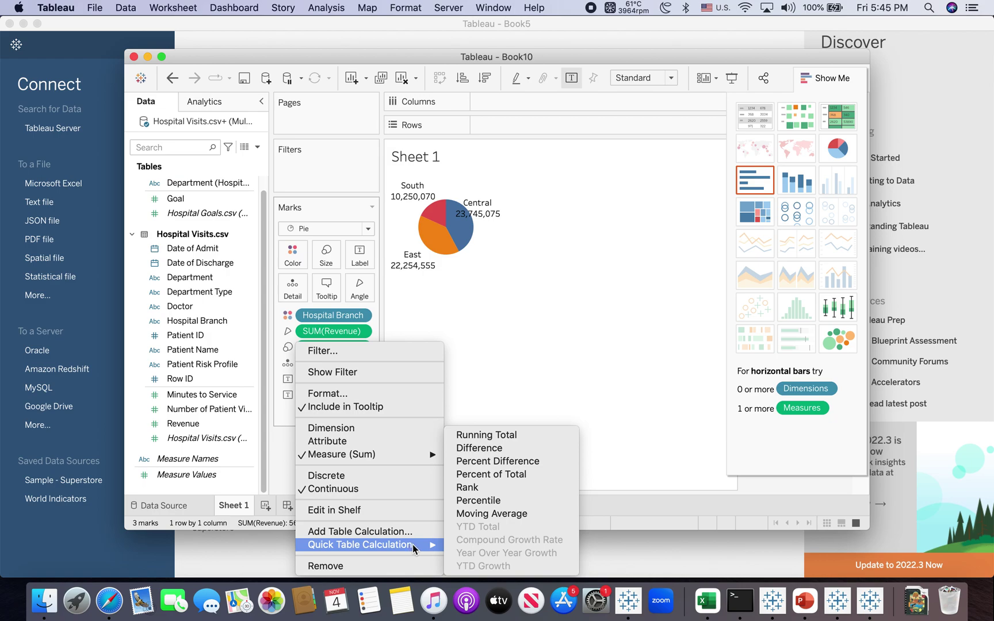
{"action": "left_click", "coordinate": [475, 480]}
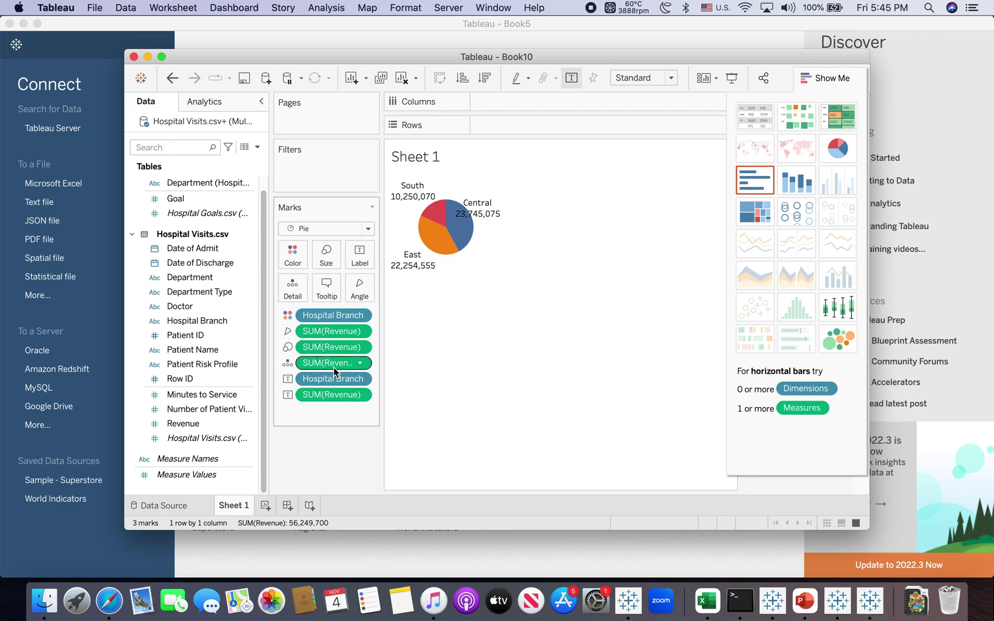
{"action": "mouse_move", "coordinate": [334, 368]}
{"action": "left_mouse_down"}
{"action": "mouse_move", "coordinate": [427, 411]}
{"action": "mouse_move", "coordinate": [324, 370]}
{"action": "left_mouse_up"}
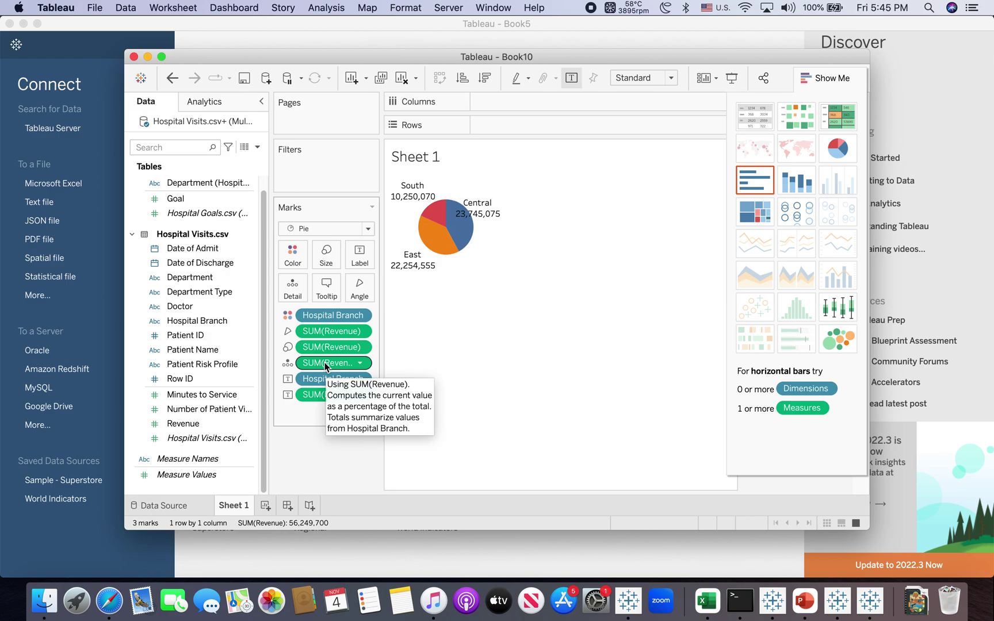
{"action": "left_click_drag", "start_coordinate": [326, 367], "coordinate": [358, 261]}
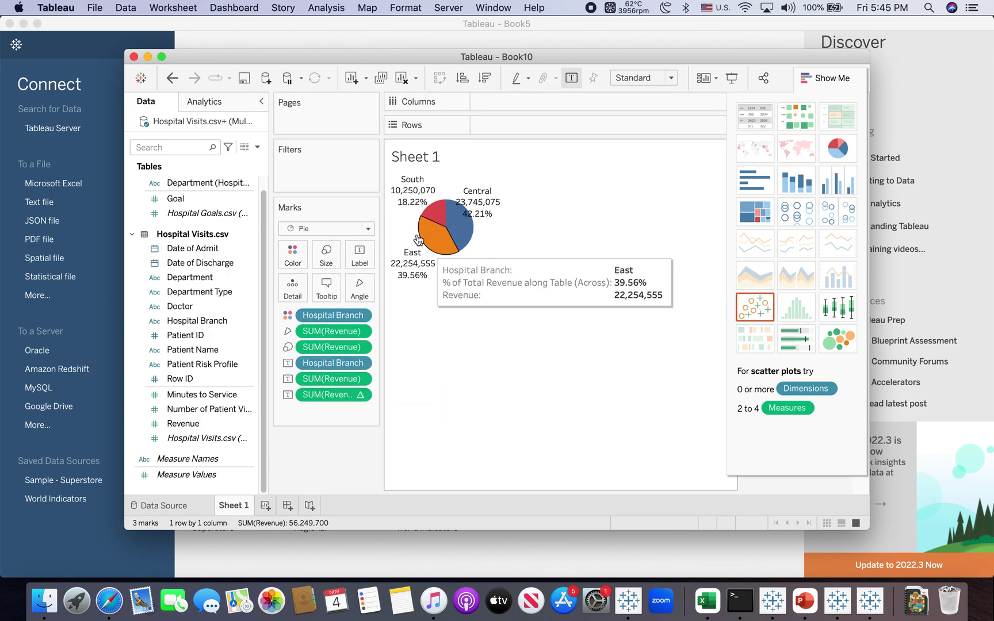
Step: Collapse Show Me to reveal the Hospital Branch colour legend and revenue legend
{"action": "mouse_move", "coordinate": [417, 196]}
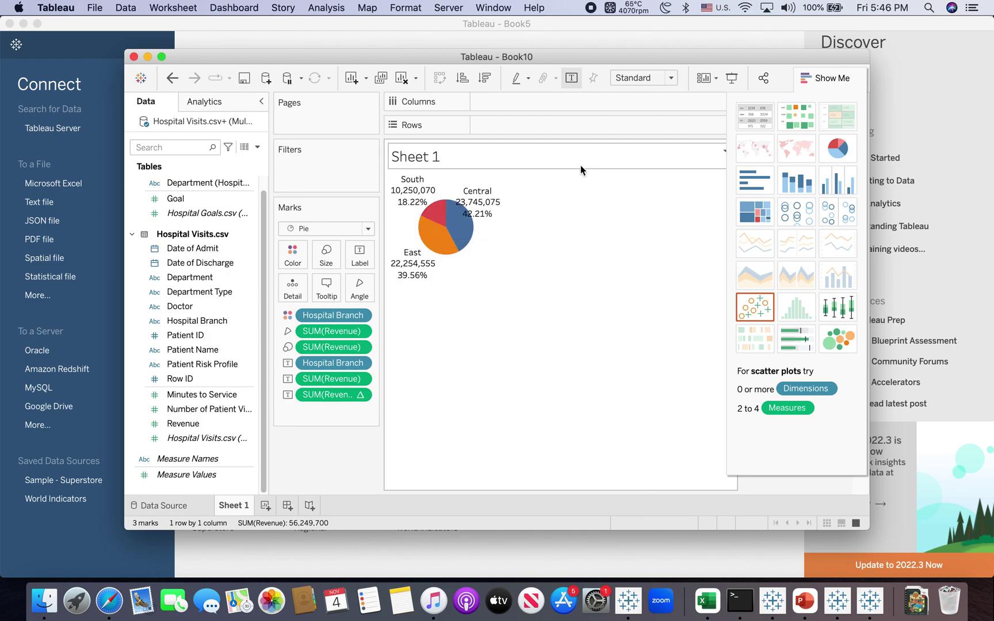
{"action": "left_click", "coordinate": [835, 81]}
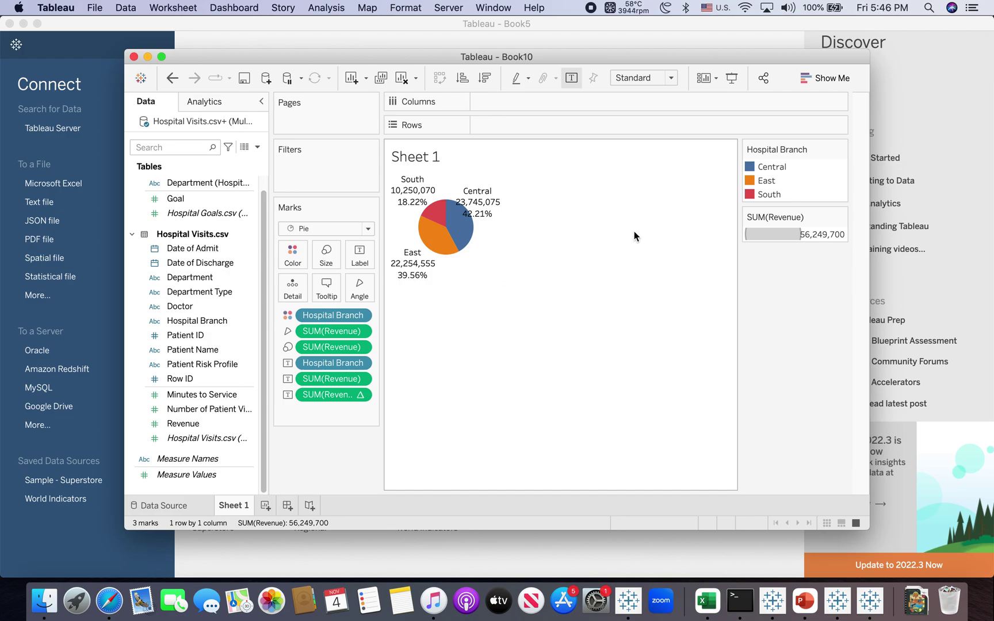
{"action": "mouse_move", "coordinate": [448, 232]}
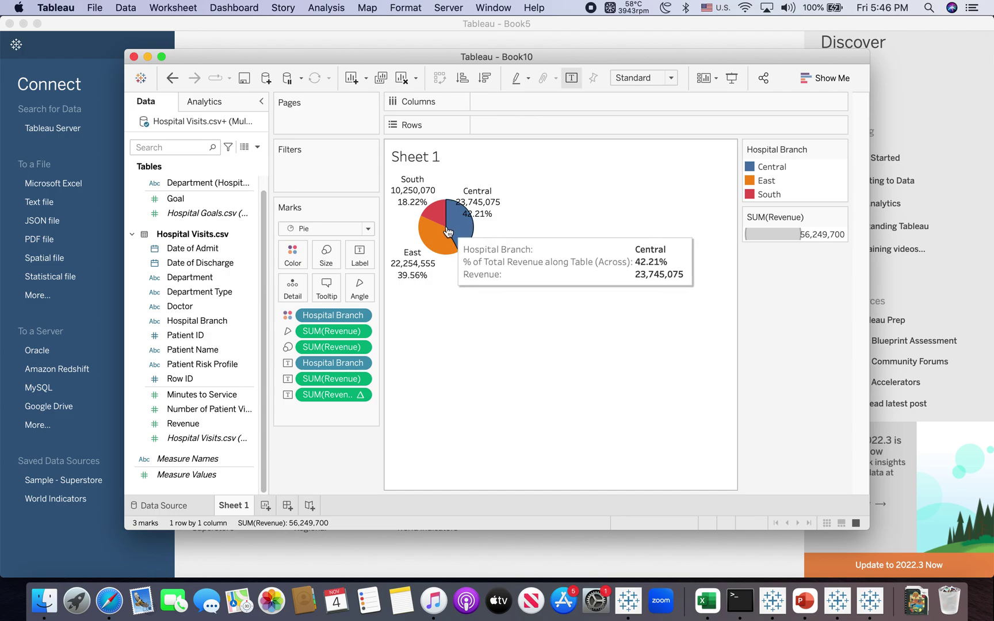
{"action": "left_click", "coordinate": [331, 251]}
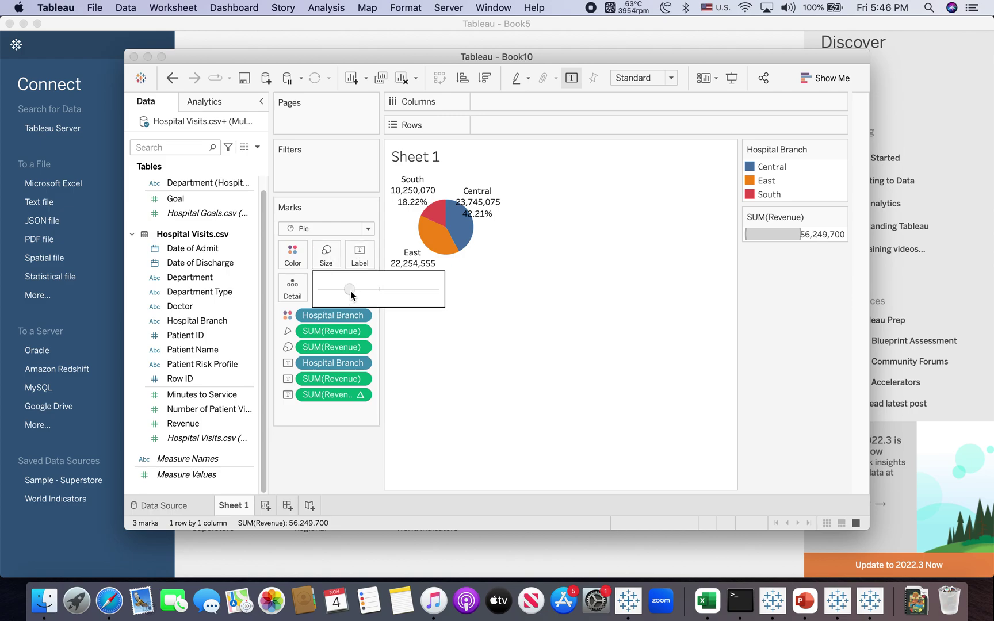
Step: Enlarge the pie by increasing the Marks card size slider
{"action": "left_click_drag", "start_coordinate": [351, 293], "coordinate": [370, 294]}
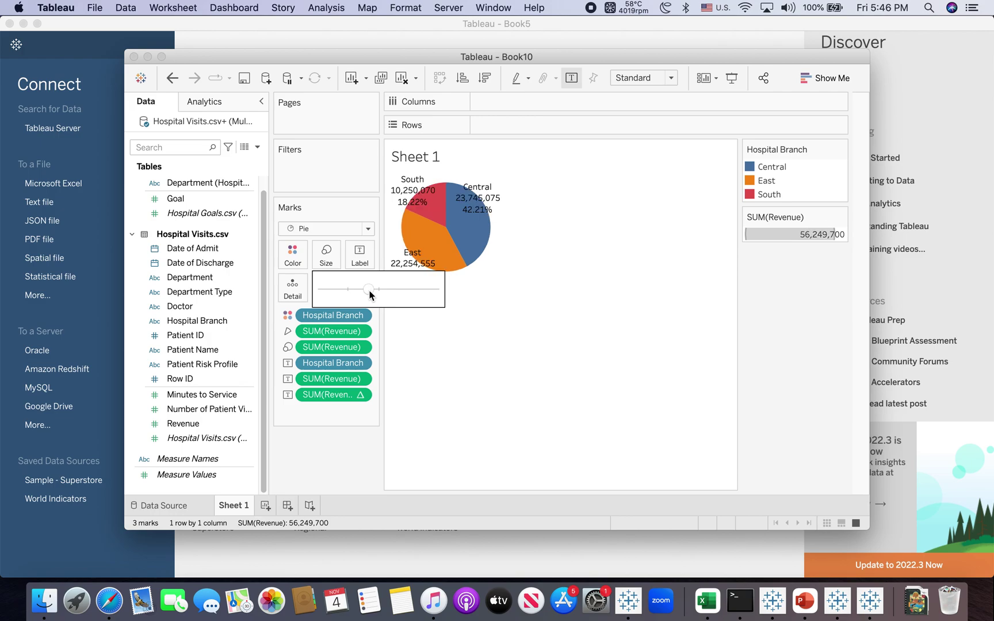
{"action": "left_click", "coordinate": [461, 321]}
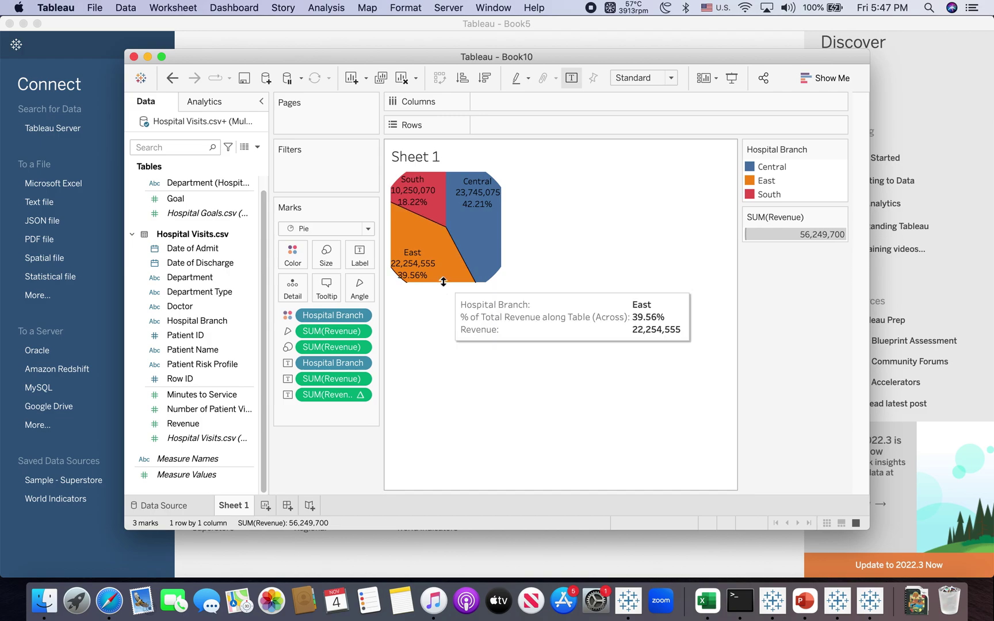
Step: Stretch the view pane down twice and out to the right so the pie area grows
{"action": "mouse_move", "coordinate": [442, 281]}
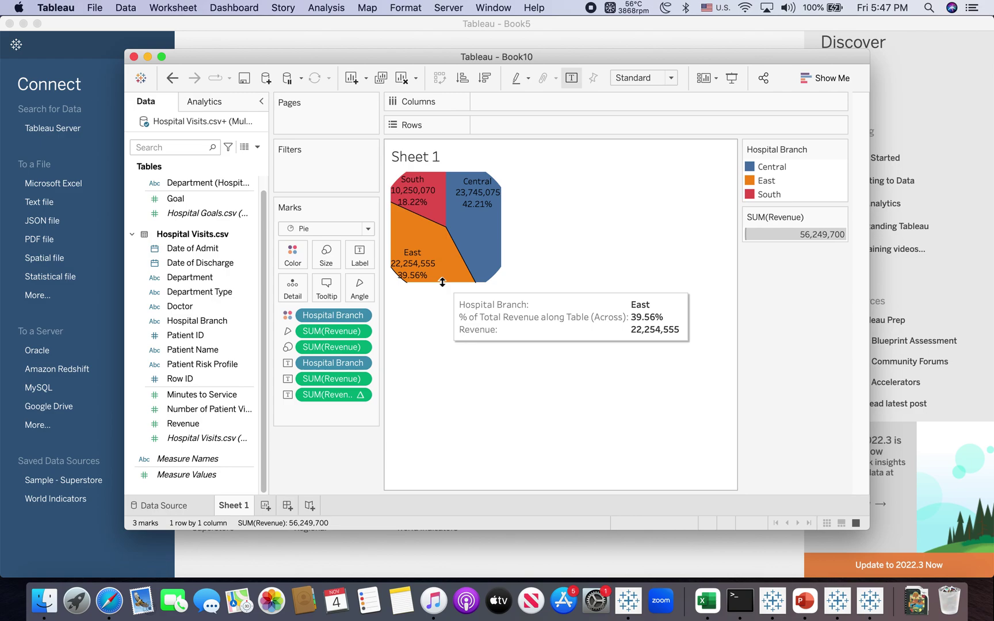
{"action": "left_click_drag", "start_coordinate": [442, 282], "coordinate": [440, 327]}
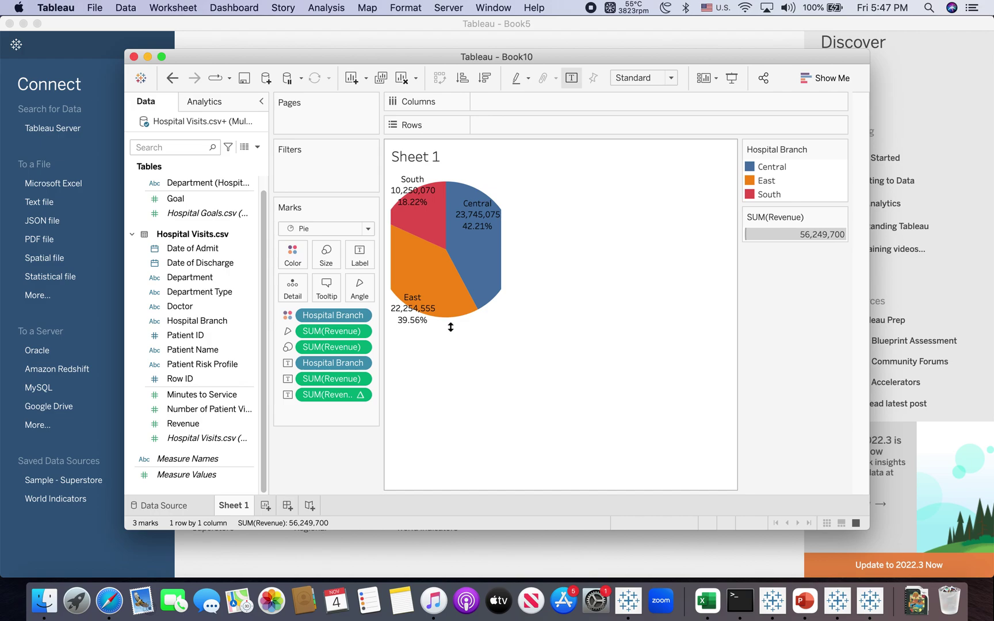
{"action": "left_click_drag", "start_coordinate": [450, 328], "coordinate": [455, 349]}
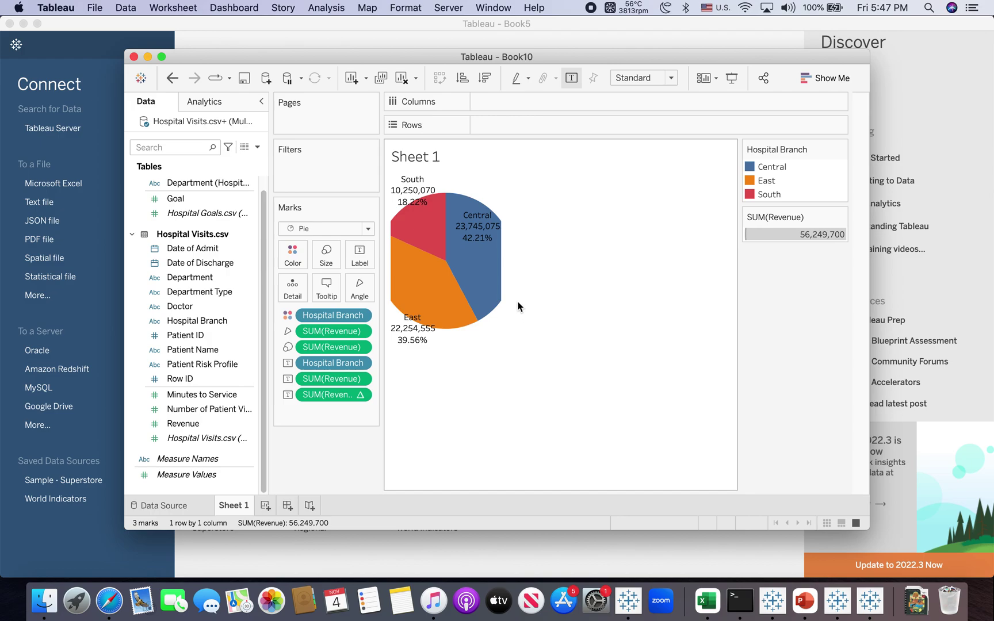
{"action": "mouse_move", "coordinate": [496, 246]}
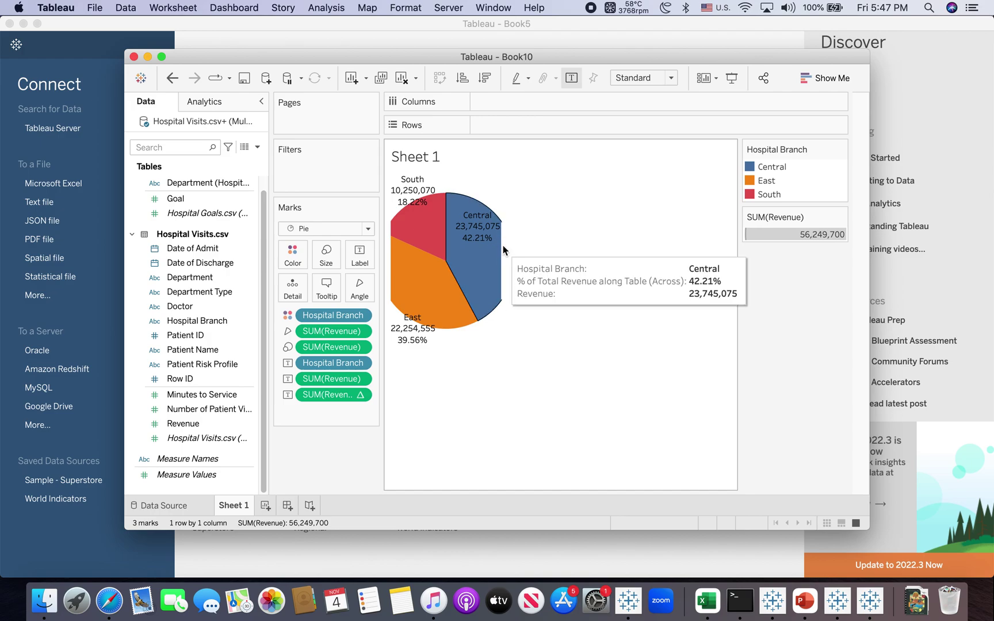
{"action": "left_click_drag", "start_coordinate": [501, 247], "coordinate": [659, 249]}
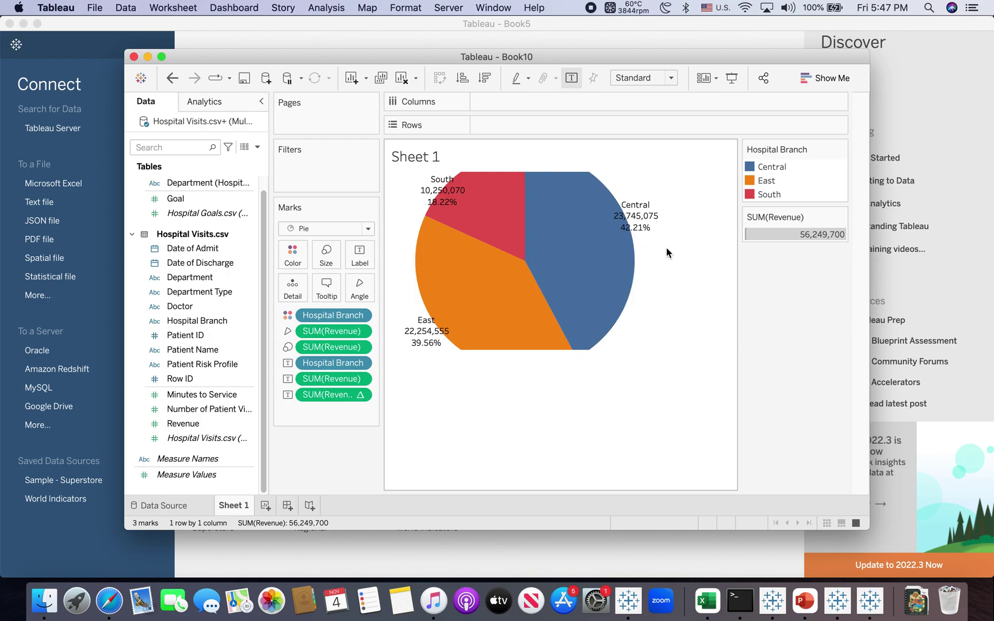
Step: Extend the view pane further down and wider until the pie overflows the view
{"action": "mouse_move", "coordinate": [537, 350]}
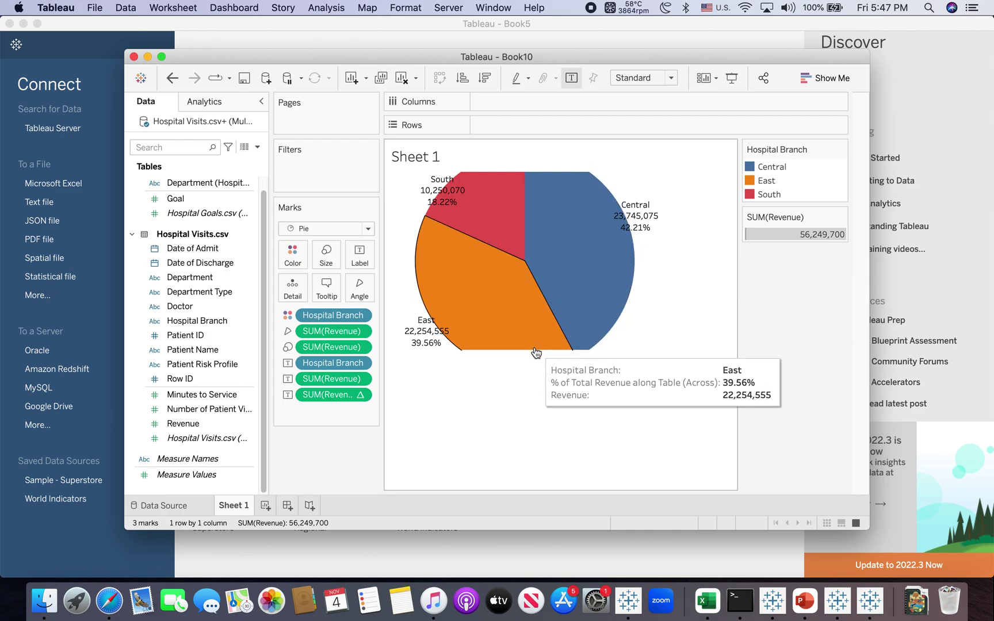
{"action": "left_click_drag", "start_coordinate": [535, 351], "coordinate": [541, 396]}
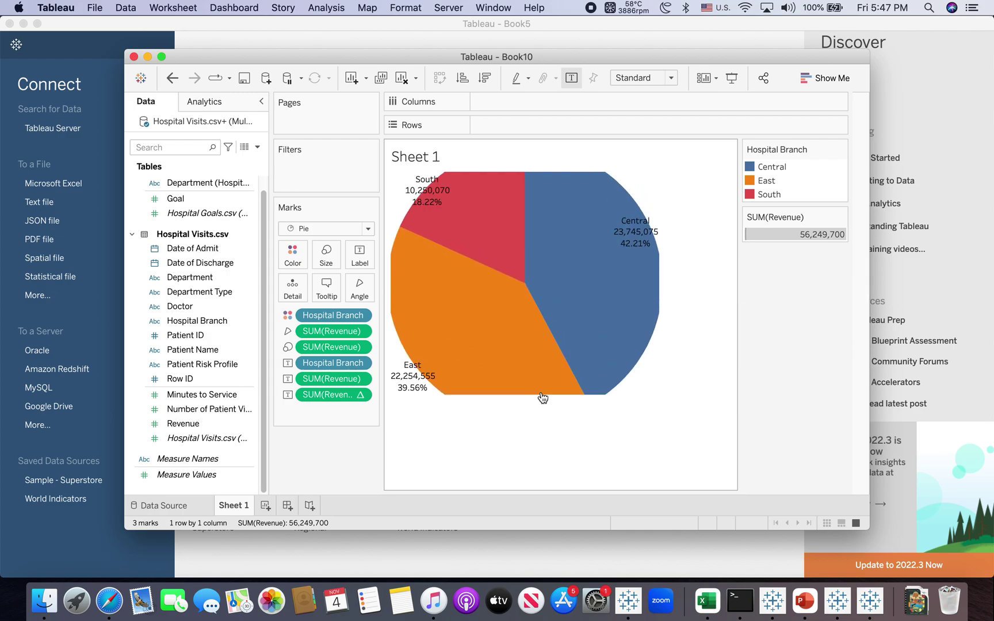
{"action": "mouse_move", "coordinate": [655, 292]}
{"action": "left_click_drag", "start_coordinate": [662, 280], "coordinate": [685, 280]}
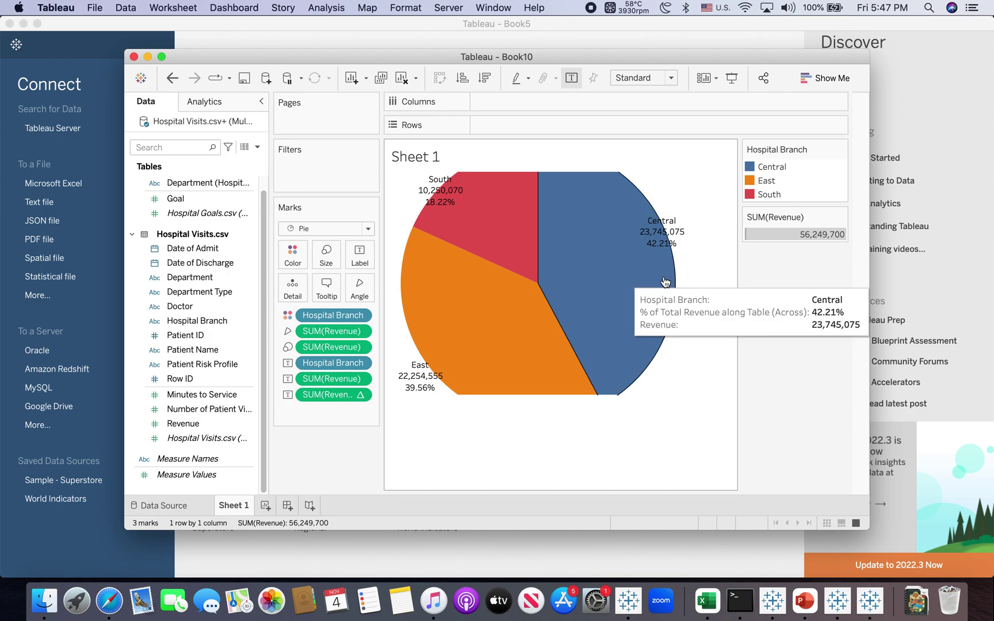
{"action": "left_click_drag", "start_coordinate": [684, 281], "coordinate": [715, 279]}
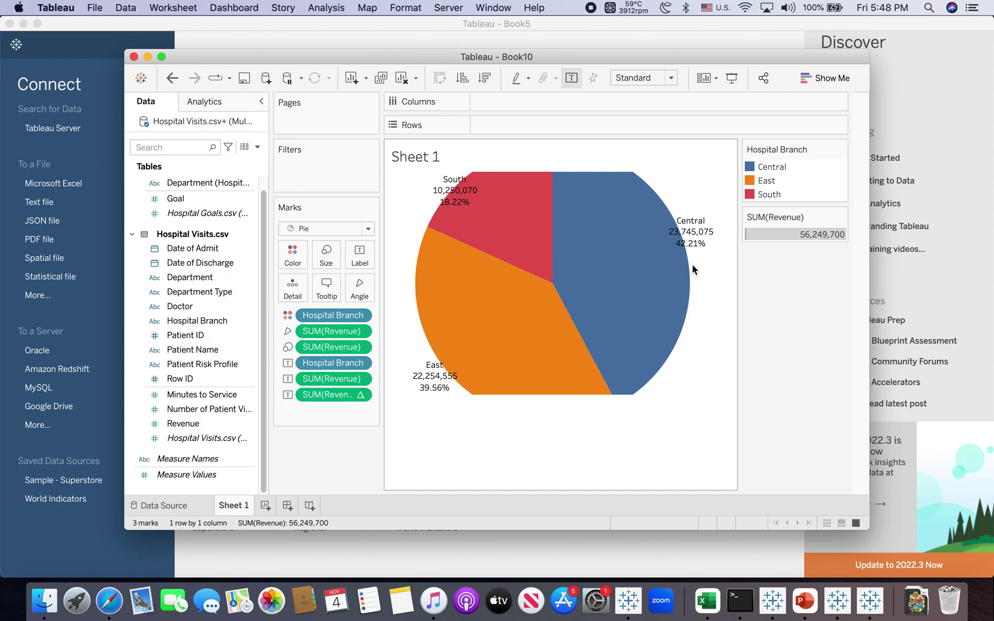
{"action": "left_click", "coordinate": [327, 256]}
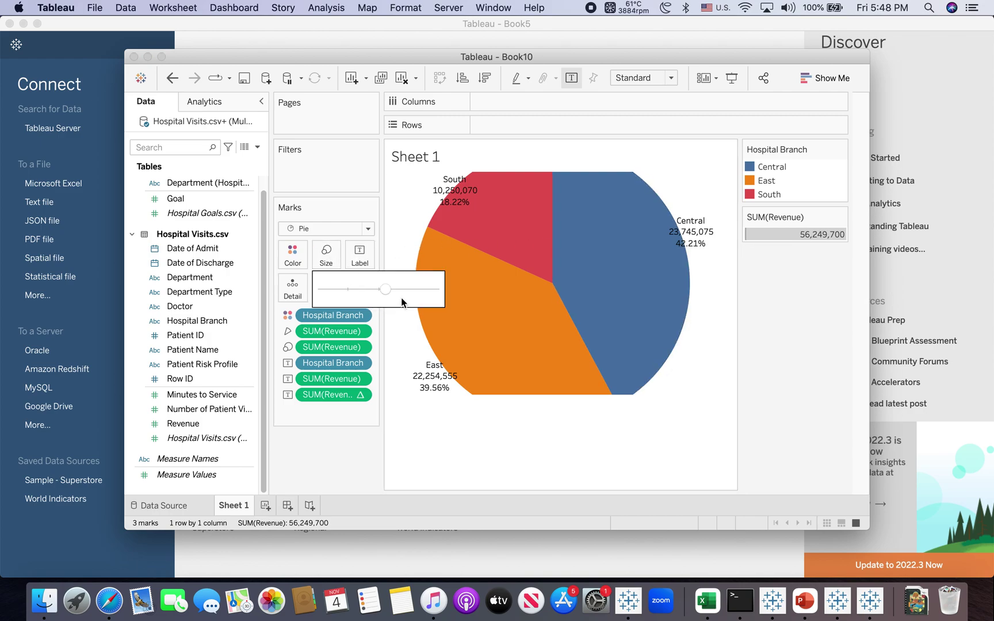
Step: Reduce the mark size slightly so all three labelled slices fit inside the view
{"action": "left_click_drag", "start_coordinate": [383, 292], "coordinate": [376, 290]}
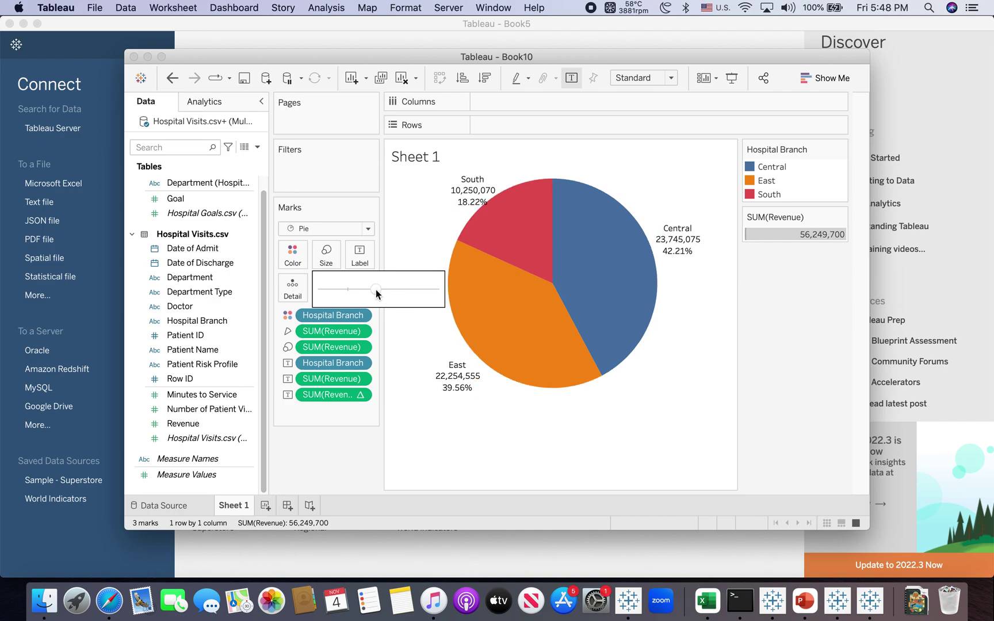
{"action": "left_click", "coordinate": [497, 431]}
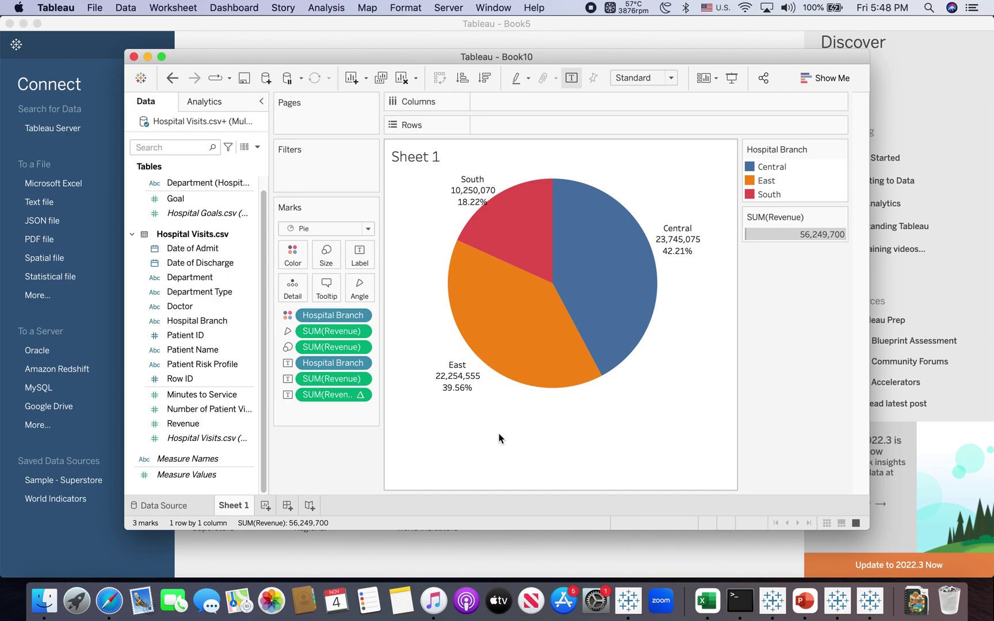